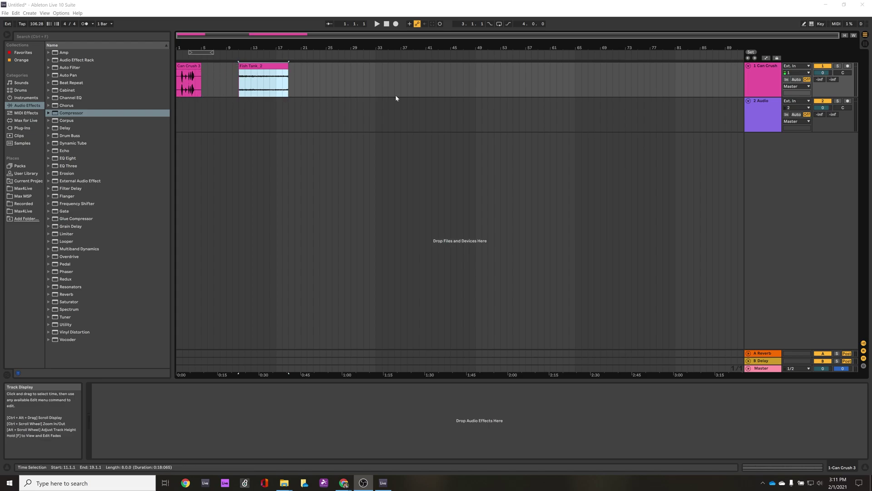
Audition the Can Crush 3 clip at bar 1, then the Fish Tank_2 clip
{"action": "left_click", "coordinate": [193, 67]}
{"action": "left_click", "coordinate": [276, 65]}
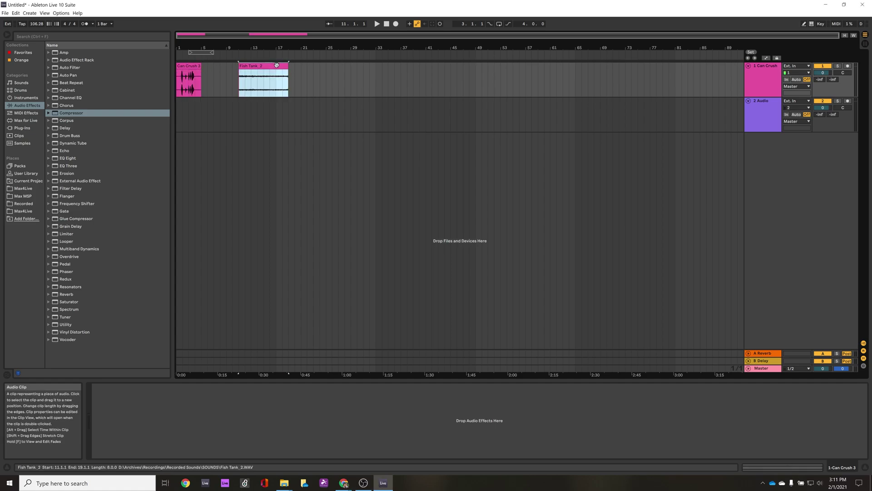
{"action": "key", "text": "Left"}
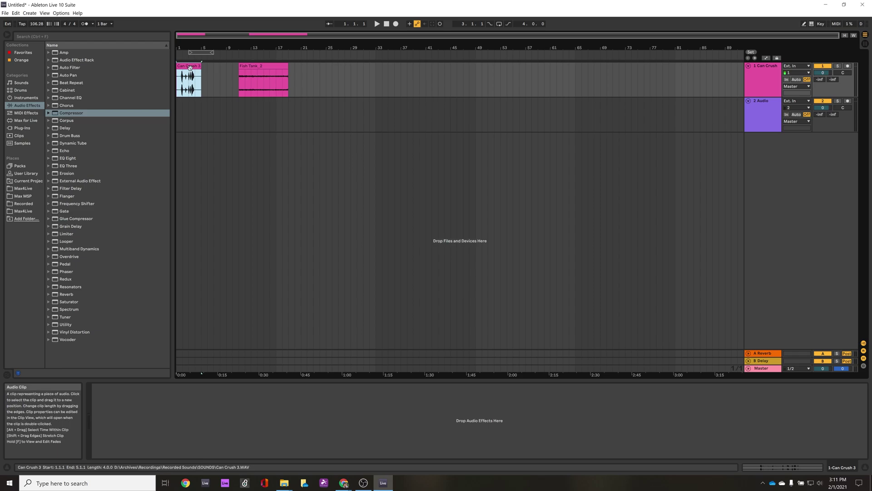
{"action": "key", "text": "space"}
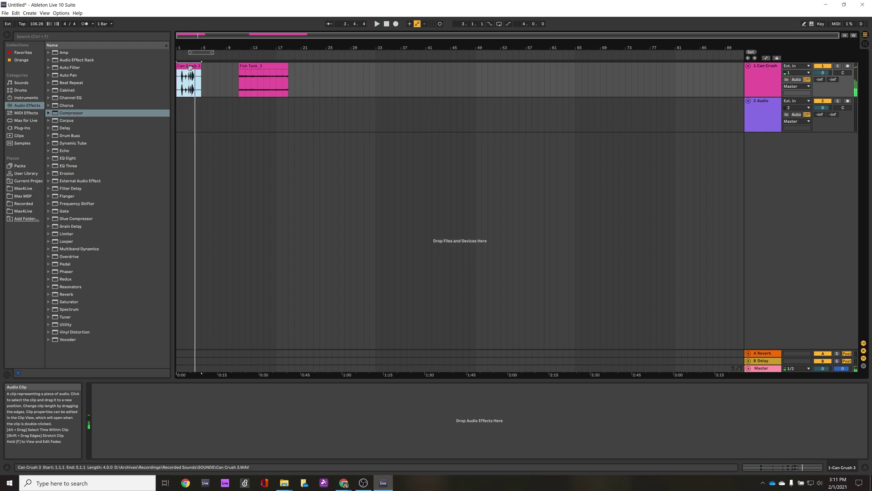
{"action": "key", "text": "space"}
{"action": "left_click", "coordinate": [261, 65]}
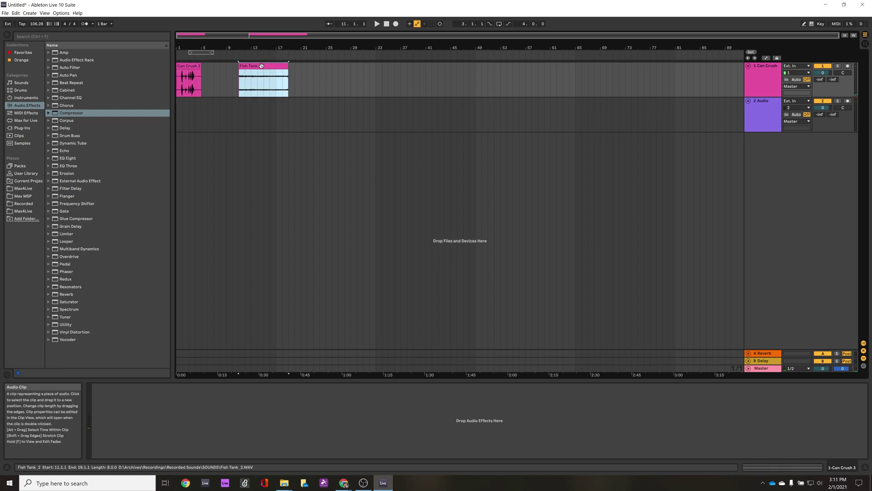
{"action": "key", "text": "space"}
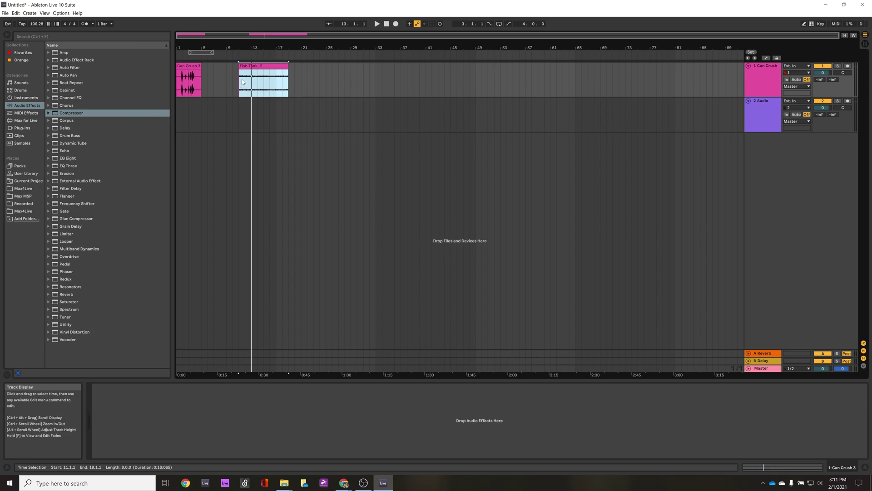
{"action": "left_click", "coordinate": [189, 83]}
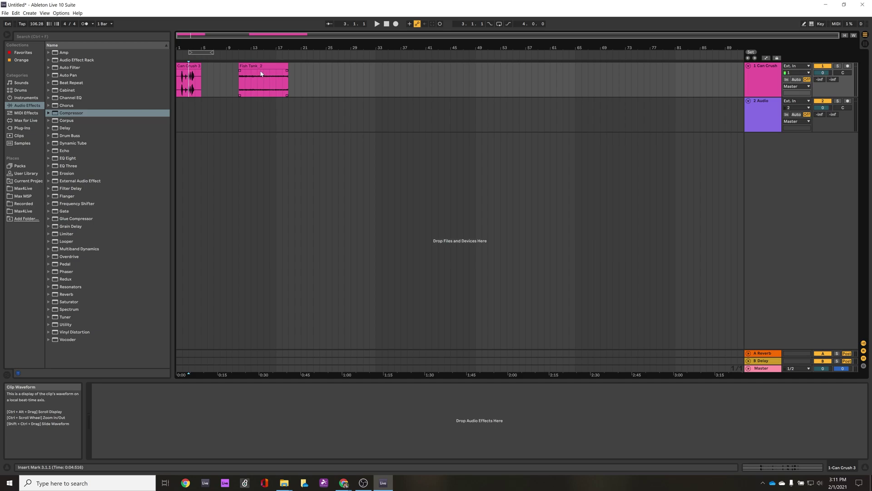
Move Fish Tank_2 so it starts at bar 9 and make track 1 taller
{"action": "left_click_drag", "start_coordinate": [261, 74], "coordinate": [238, 84]}
{"action": "scroll", "coordinate": [236, 85], "scroll_direction": "up", "scroll_amount": 3}
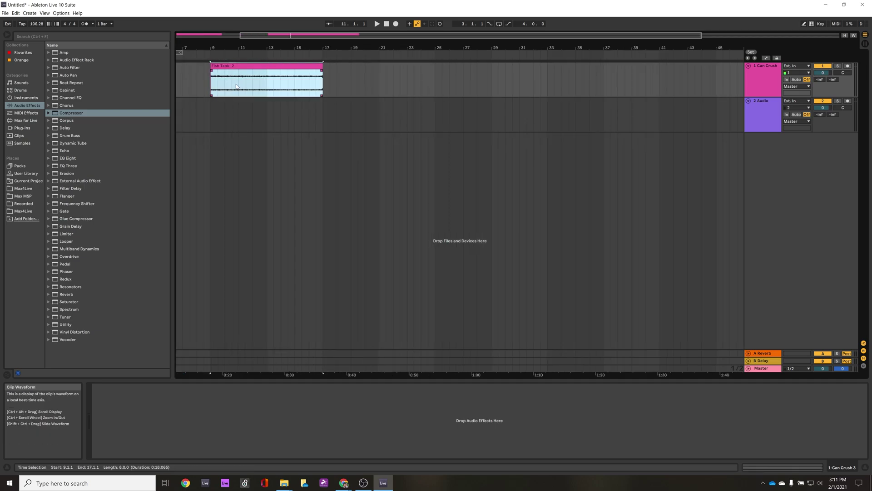
{"action": "scroll", "coordinate": [236, 85], "scroll_direction": "up", "scroll_amount": 3}
{"action": "scroll", "coordinate": [312, 110], "scroll_direction": "left", "scroll_amount": 5}
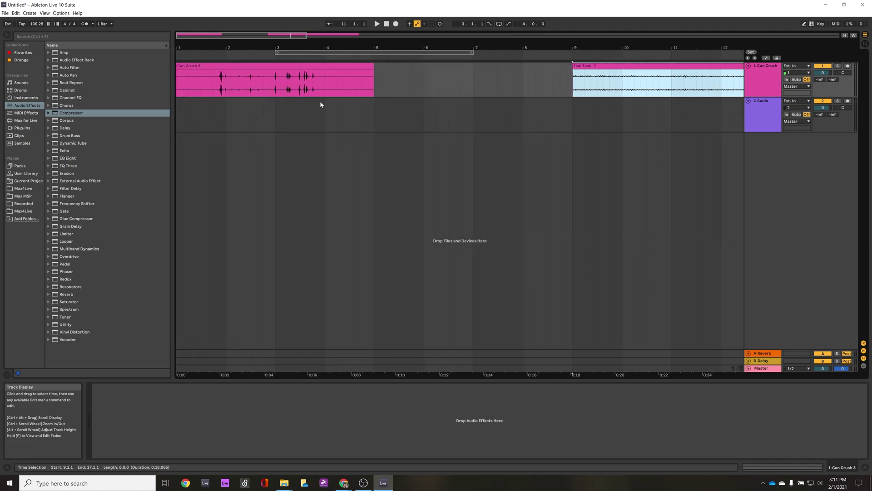
{"action": "left_click_drag", "start_coordinate": [766, 96], "coordinate": [764, 147]}
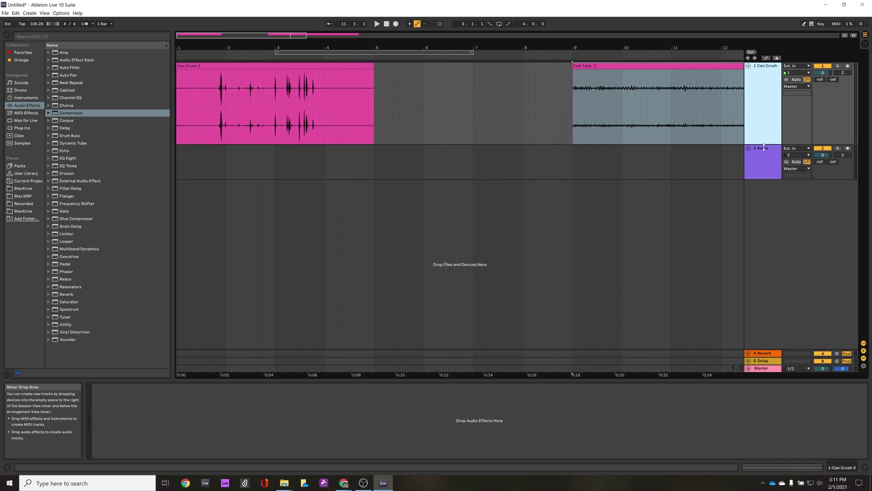
{"action": "scroll", "coordinate": [289, 107], "scroll_direction": "up", "scroll_amount": 5}
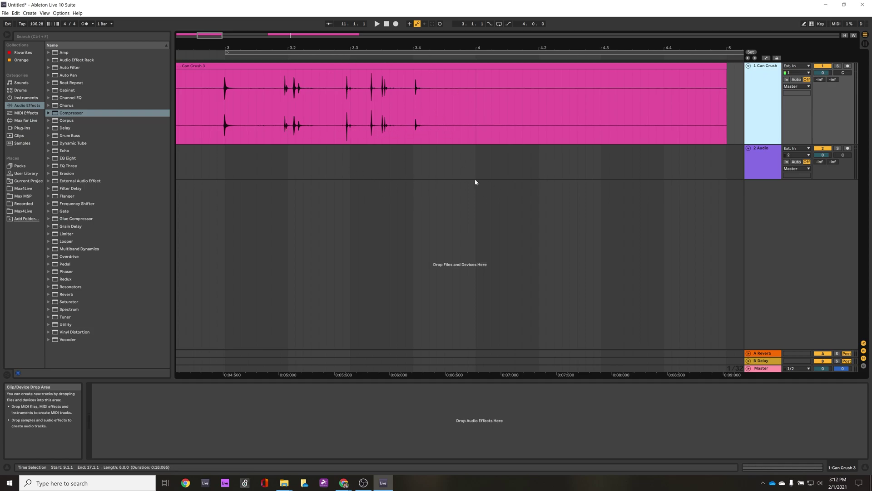
{"action": "scroll", "coordinate": [403, 154], "scroll_direction": "left", "scroll_amount": 5}
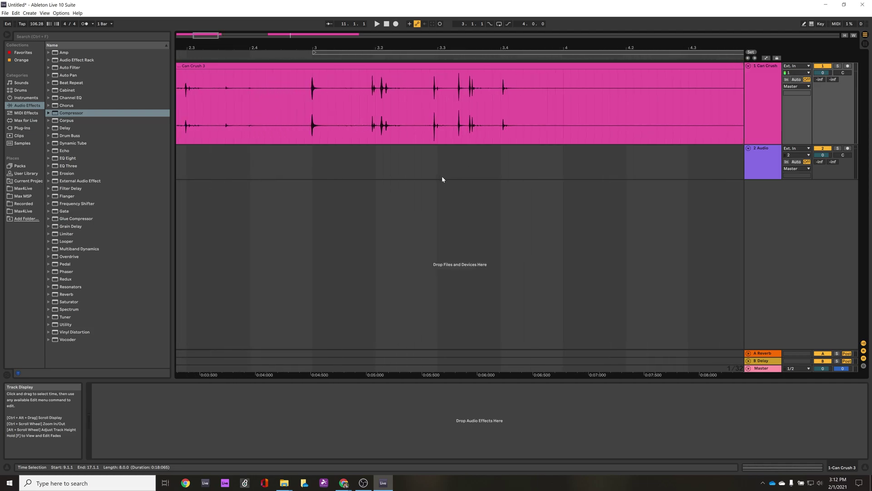
Set the arrangement's Fixed Grid to Off from the context menu
{"action": "scroll", "coordinate": [442, 178], "scroll_direction": "left", "scroll_amount": 2}
{"action": "scroll", "coordinate": [468, 171], "scroll_direction": "right", "scroll_amount": 4}
{"action": "right_click", "coordinate": [414, 162]}
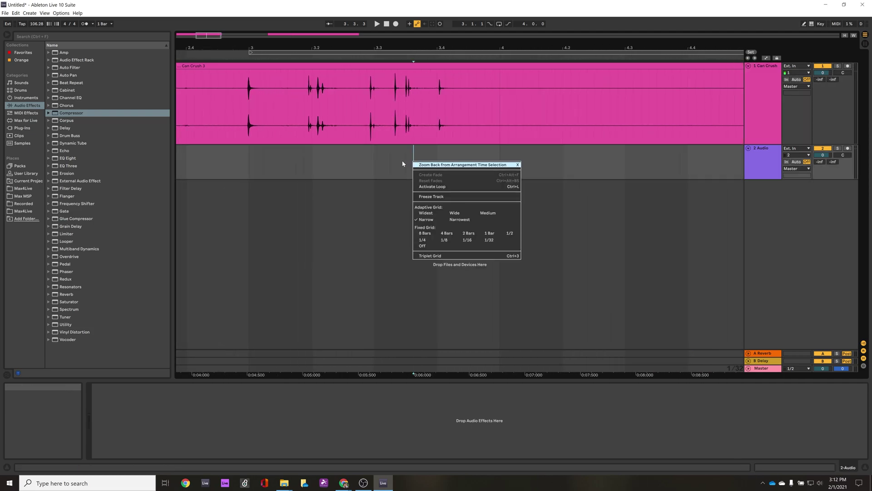
{"action": "right_click", "coordinate": [385, 148]}
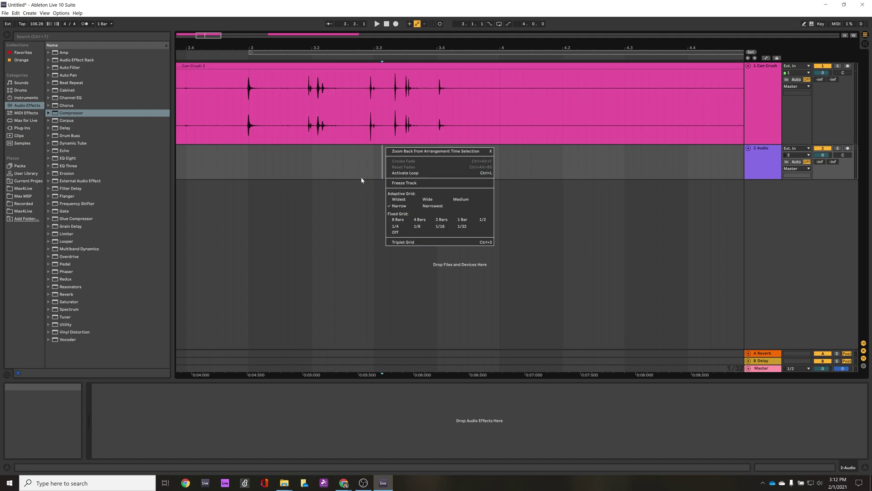
{"action": "left_click", "coordinate": [396, 232]}
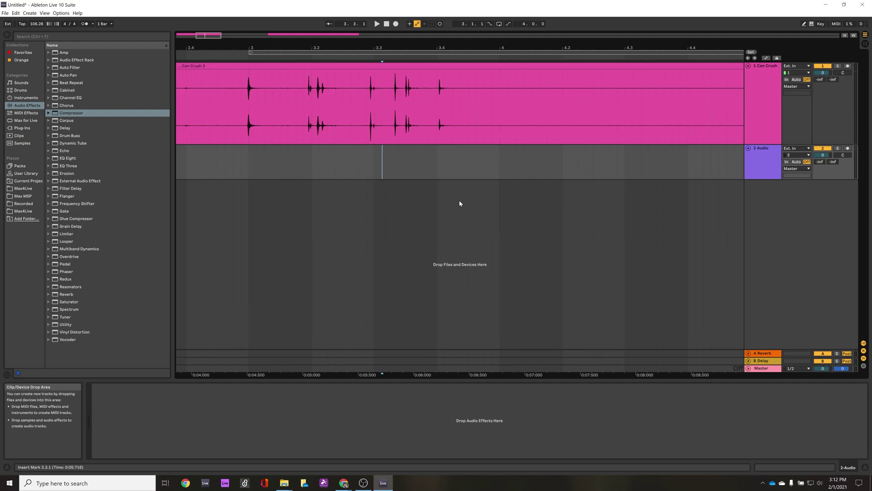
Place the insert marker inside Can Crush 3 at 3.2.4, just before the hits
{"action": "left_click", "coordinate": [362, 132]}
{"action": "left_click", "coordinate": [374, 132]}
{"action": "left_click", "coordinate": [419, 132]}
{"action": "left_click", "coordinate": [429, 131]}
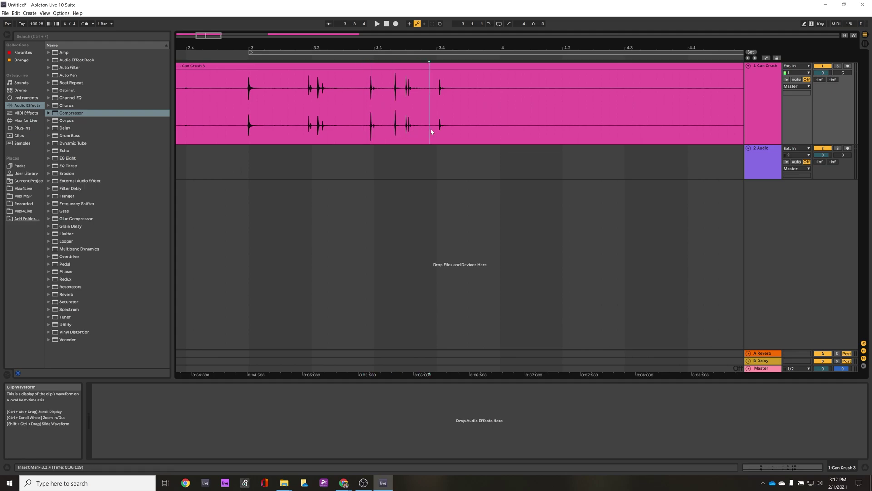
{"action": "left_click", "coordinate": [450, 131]}
{"action": "left_click", "coordinate": [469, 131]}
{"action": "left_click_drag", "start_coordinate": [496, 131], "coordinate": [405, 131]}
{"action": "left_click", "coordinate": [406, 131]}
{"action": "left_click", "coordinate": [365, 128]}
Settle the edit point at 3.2.4 in Can Crush 3 after trying nearby positions
{"action": "left_click", "coordinate": [367, 81]}
{"action": "left_click_drag", "start_coordinate": [375, 80], "coordinate": [449, 82]}
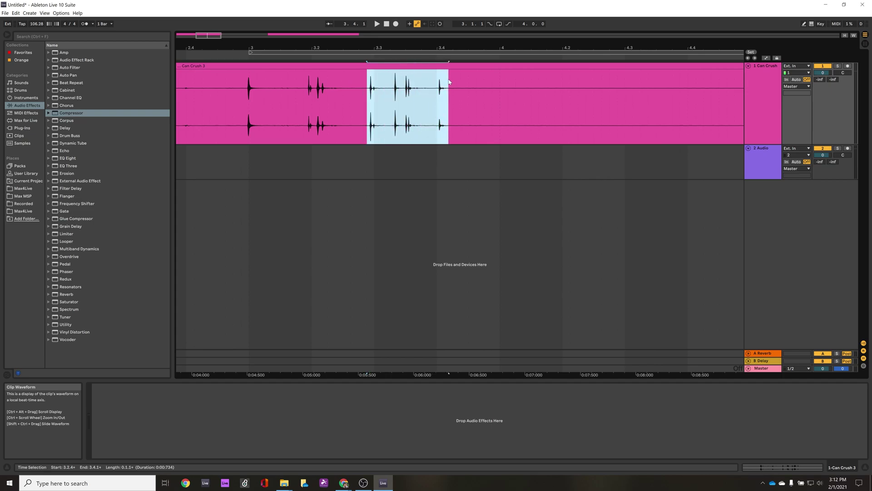
{"action": "left_click", "coordinate": [380, 149]}
{"action": "left_click", "coordinate": [365, 128]}
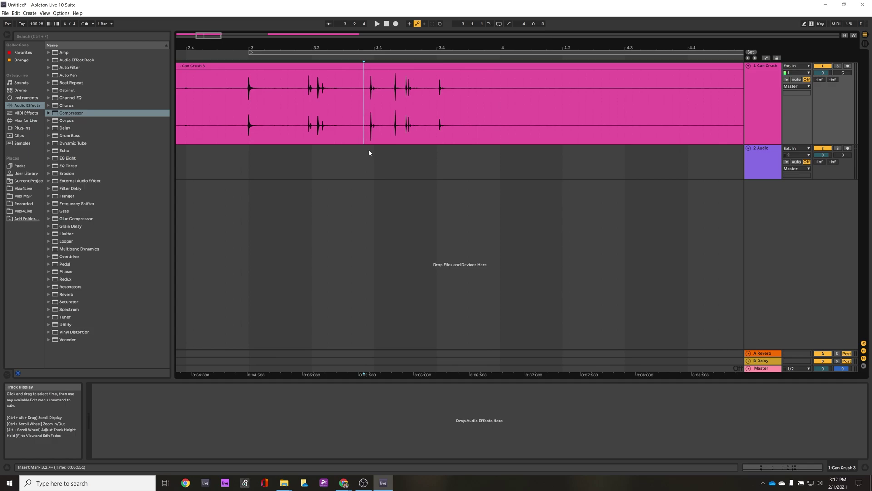
{"action": "left_click", "coordinate": [362, 94]}
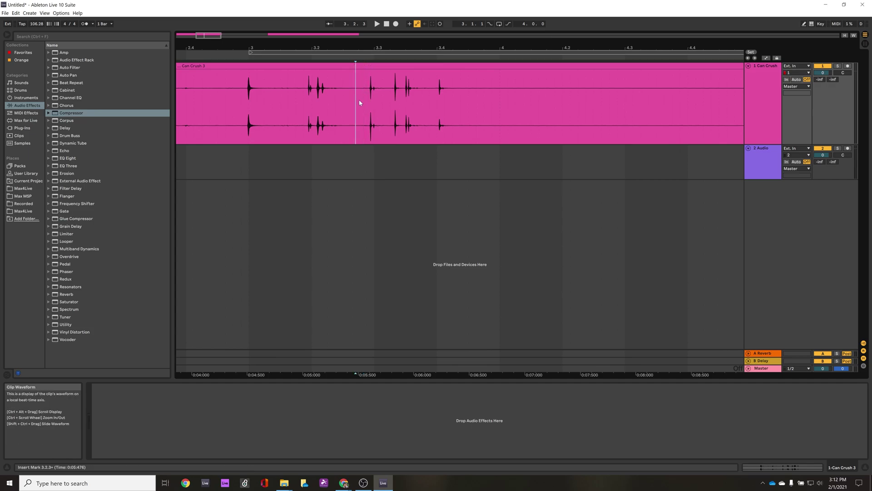
{"action": "left_click", "coordinate": [356, 100]}
{"action": "left_click", "coordinate": [335, 105]}
{"action": "left_click", "coordinate": [306, 104]}
{"action": "left_click", "coordinate": [359, 102]}
{"action": "left_click", "coordinate": [395, 102]}
{"action": "left_click", "coordinate": [362, 101]}
{"action": "left_click", "coordinate": [364, 100]}
Split Can Crush 3 at 3.2.4, 3.3.1, 3.3.2 and 3.3.4 with Ctrl+E
{"action": "key", "text": "ctrl+e"}
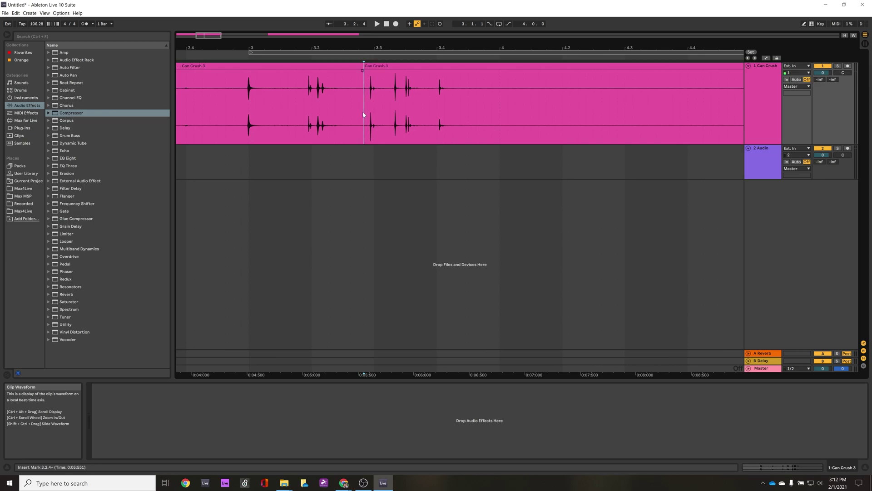
{"action": "left_click", "coordinate": [380, 93]}
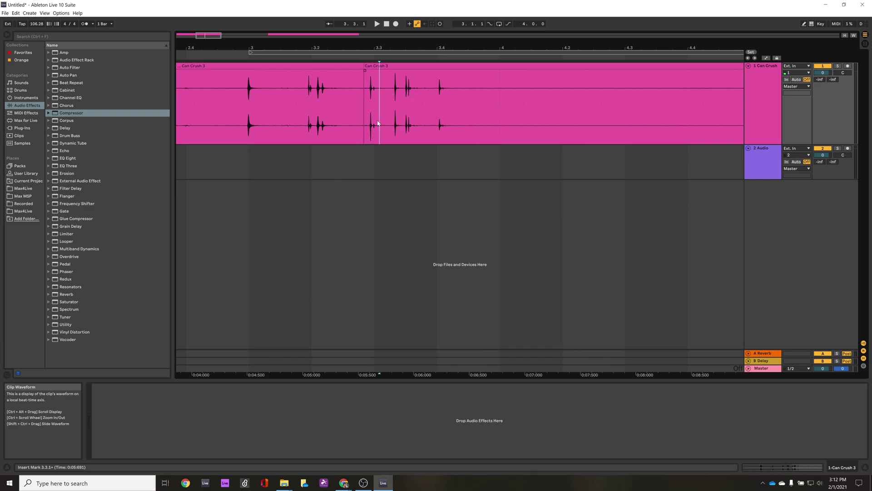
{"action": "key", "text": "ctrl+e"}
{"action": "left_click", "coordinate": [391, 90]}
{"action": "key", "text": "ctrl+e"}
{"action": "left_click", "coordinate": [422, 90]}
{"action": "key", "text": "ctrl+e"}
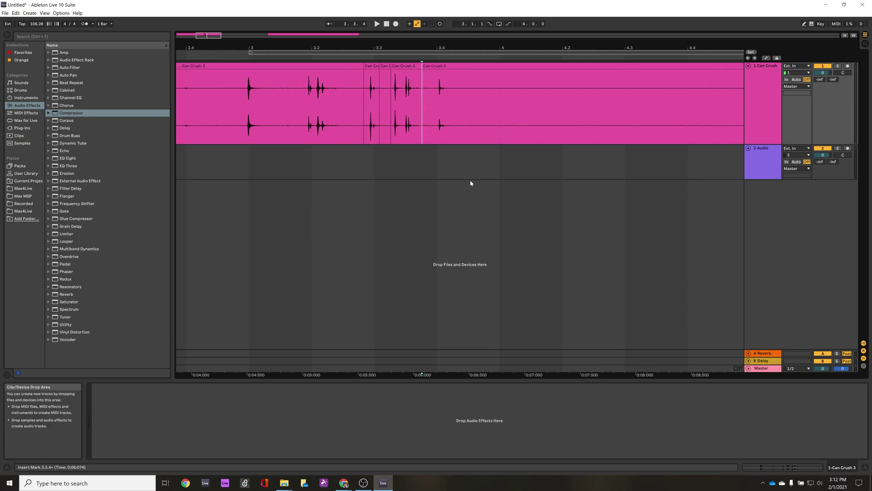
Zoom out to bars 1–12 and move a small Can Crush piece to about bar 6.3
{"action": "key", "text": "minus"}
{"action": "key", "text": "minus"}
{"action": "scroll", "coordinate": [363, 146], "scroll_direction": "up", "scroll_amount": 3}
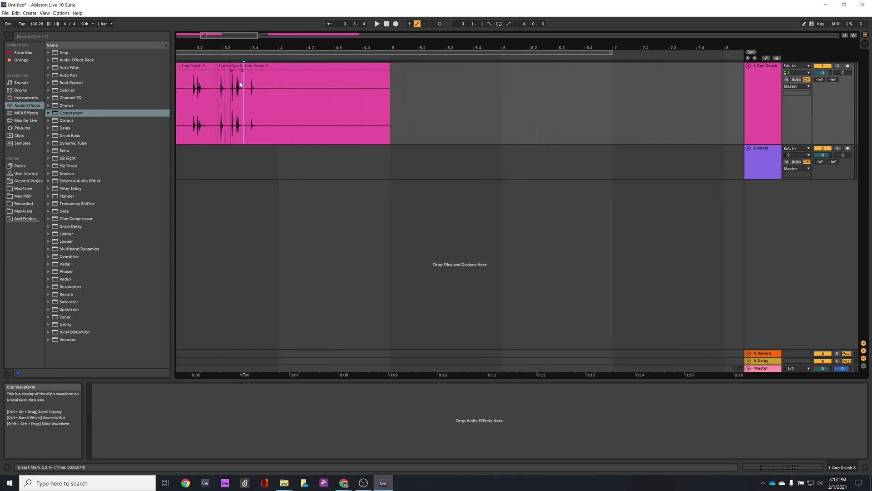
{"action": "left_click_drag", "start_coordinate": [239, 66], "coordinate": [580, 67]}
{"action": "left_click", "coordinate": [361, 67]}
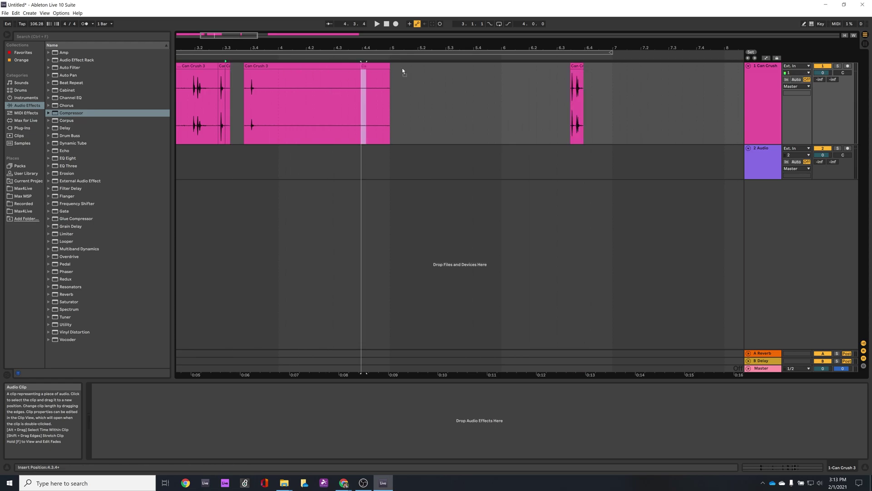
Move the short Can Crush slice to 6.1.1
{"action": "left_click", "coordinate": [505, 63]}
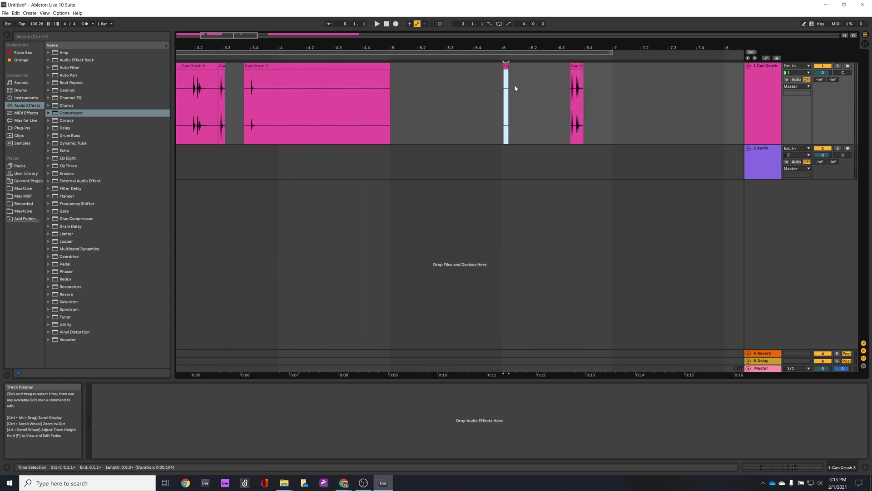
{"action": "left_click", "coordinate": [254, 68]}
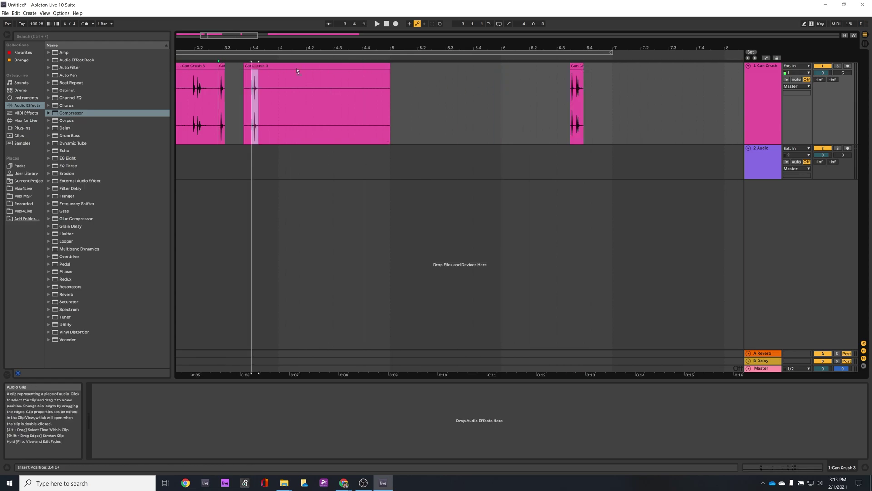
{"action": "left_click_drag", "start_coordinate": [297, 68], "coordinate": [636, 80]}
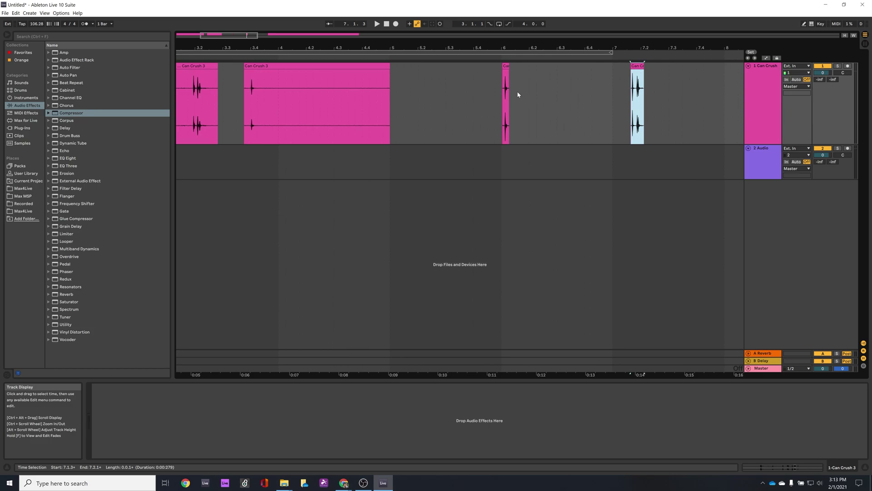
{"action": "scroll", "coordinate": [517, 91], "scroll_direction": "right", "scroll_amount": 8}
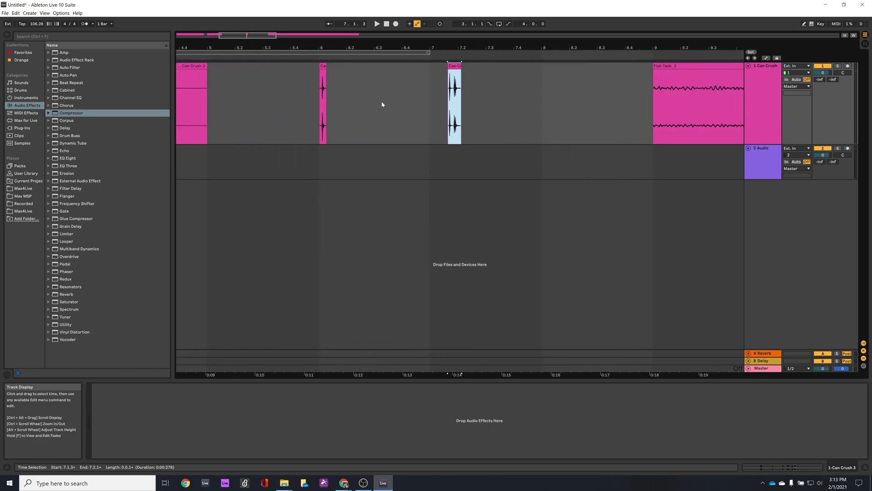
{"action": "scroll", "coordinate": [381, 101], "scroll_direction": "right", "scroll_amount": 4}
{"action": "scroll", "coordinate": [381, 101], "scroll_direction": "left", "scroll_amount": 5}
{"action": "scroll", "coordinate": [384, 118], "scroll_direction": "right", "scroll_amount": 3}
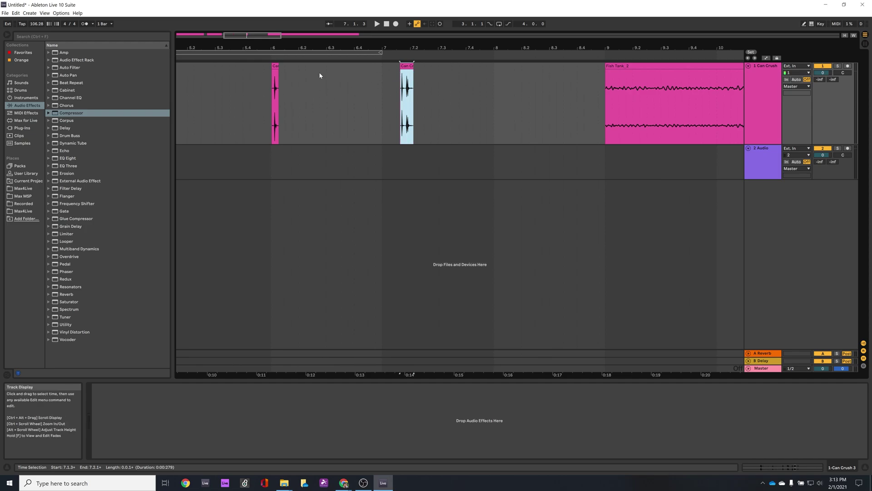
Place a copy of the small Can Crush piece at 6.4.1, just before bar 7
{"action": "left_click", "coordinate": [284, 84]}
{"action": "key", "text": "ctrl+v"}
{"action": "left_click_drag", "start_coordinate": [289, 81], "coordinate": [362, 78]}
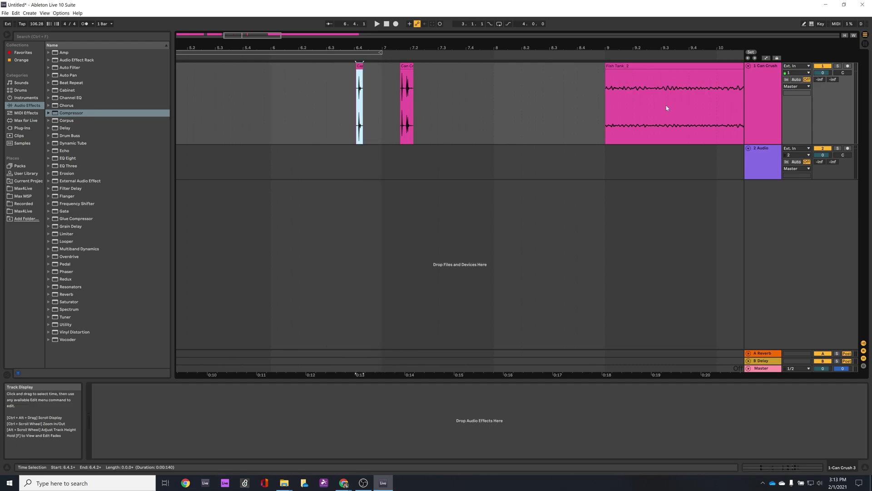
Split Fish Tank_2 at 9.2.3 with Ctrl+E
{"action": "scroll", "coordinate": [643, 98], "scroll_direction": "right", "scroll_amount": 2}
{"action": "scroll", "coordinate": [643, 98], "scroll_direction": "right", "scroll_amount": 4}
{"action": "scroll", "coordinate": [647, 101], "scroll_direction": "down", "scroll_amount": 5}
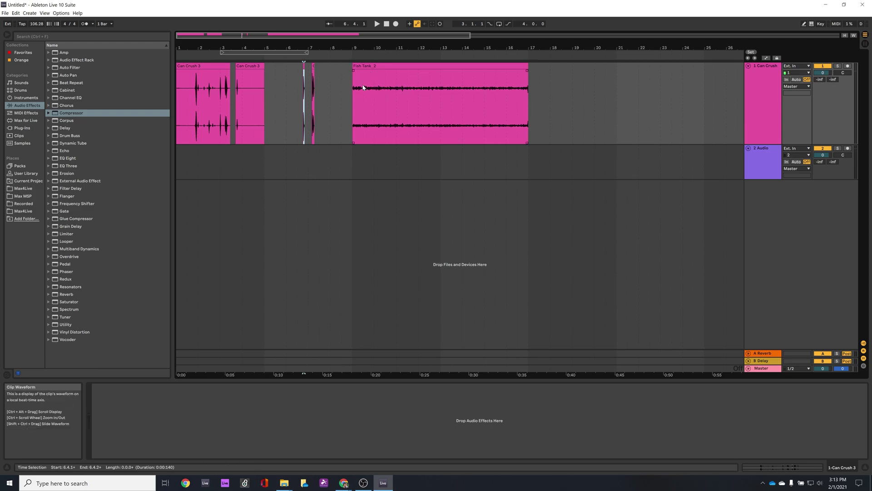
{"action": "left_click", "coordinate": [364, 82]}
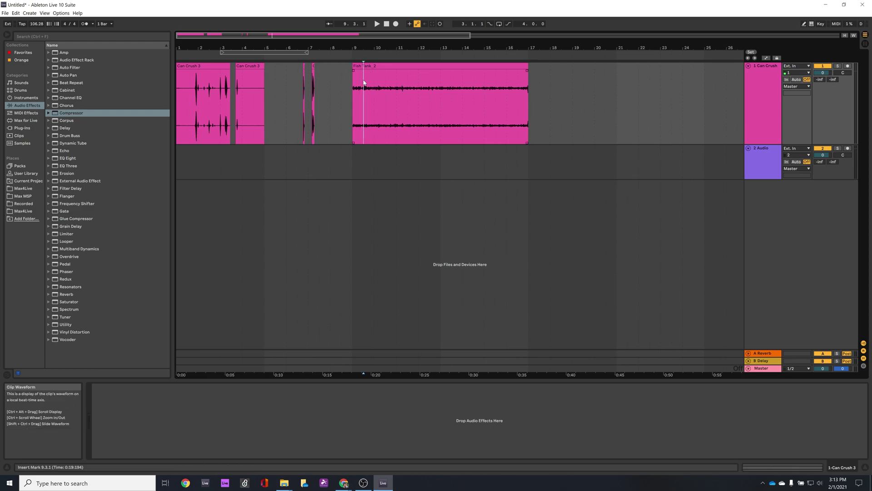
{"action": "scroll", "coordinate": [364, 82], "scroll_direction": "up", "scroll_amount": 3}
{"action": "scroll", "coordinate": [364, 83], "scroll_direction": "up", "scroll_amount": 1}
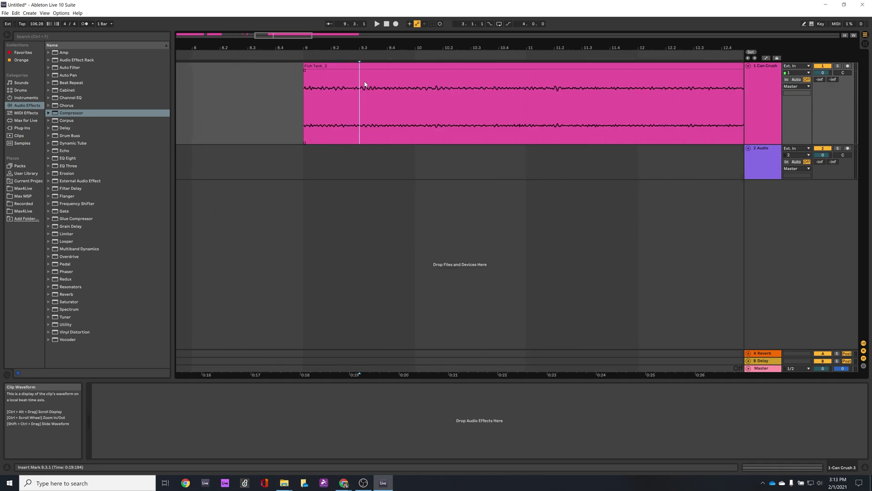
{"action": "scroll", "coordinate": [365, 84], "scroll_direction": "down", "scroll_amount": 1}
{"action": "left_click", "coordinate": [359, 84]}
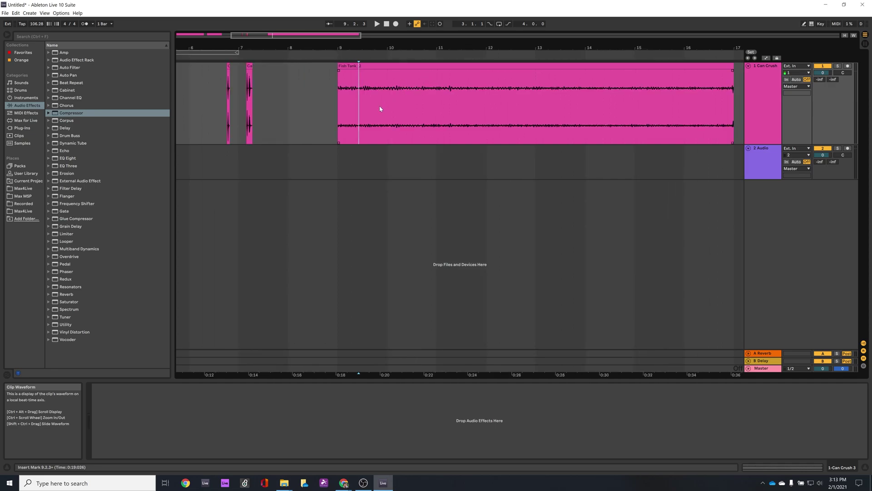
{"action": "key", "text": "ctrl+e"}
Move the Fish Tank front to 7.4.3, flank it with Can Crush copies at 7.4.1 and 8.2.2, and audition
{"action": "left_click_drag", "start_coordinate": [354, 65], "coordinate": [298, 67]}
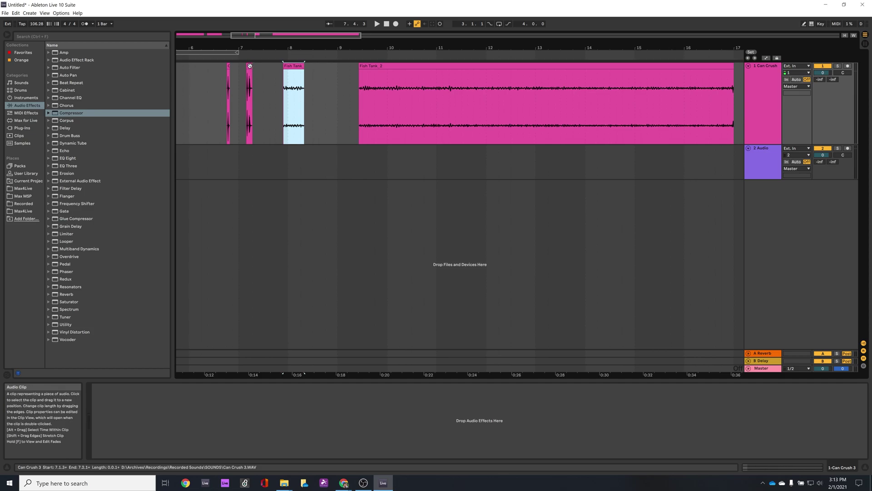
{"action": "left_click_drag", "start_coordinate": [249, 65], "coordinate": [309, 64]}
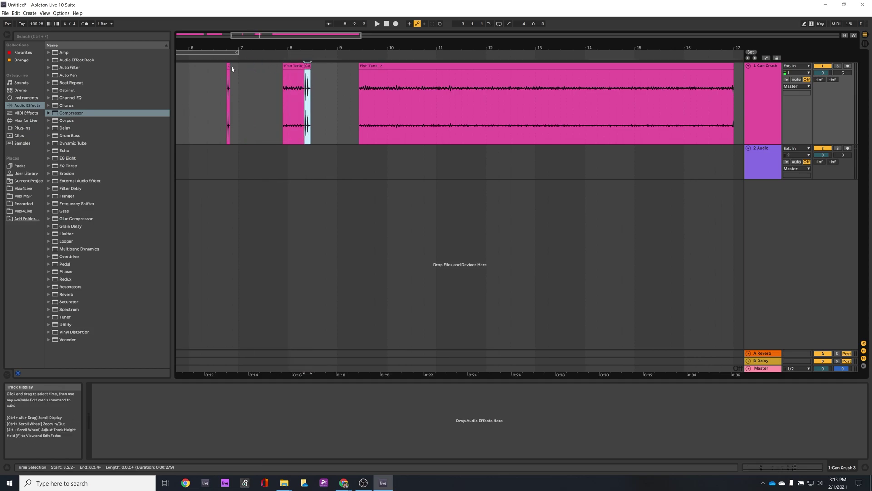
{"action": "mouse_move", "coordinate": [231, 66]}
{"action": "left_mouse_down"}
{"action": "mouse_move", "coordinate": [282, 65]}
{"action": "mouse_move", "coordinate": [233, 68]}
{"action": "left_mouse_up"}
{"action": "scroll", "coordinate": [290, 81], "scroll_direction": "up", "scroll_amount": 10, "text": "ctrl"}
{"action": "left_click", "coordinate": [516, 66]}
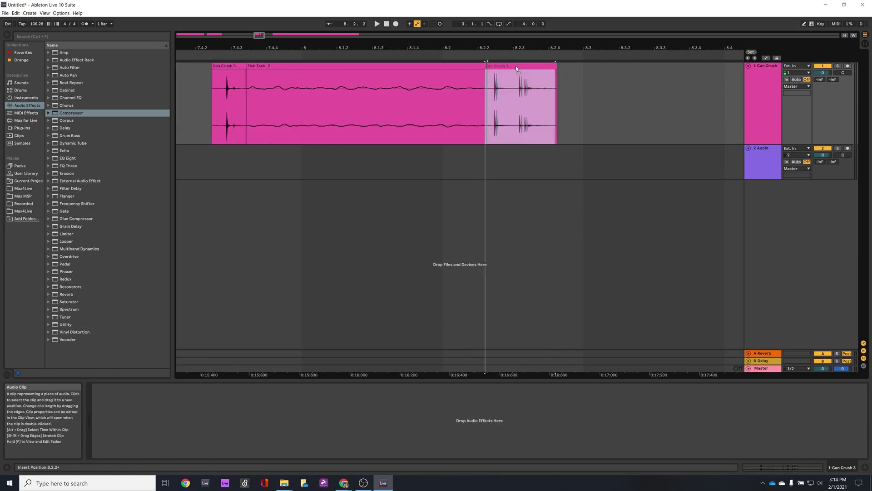
{"action": "left_click_drag", "start_coordinate": [517, 66], "coordinate": [518, 69]}
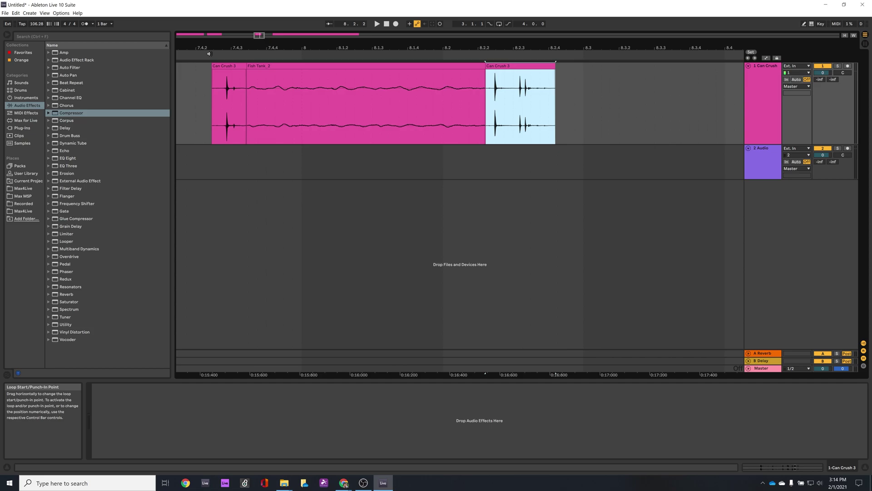
{"action": "key", "text": "space"}
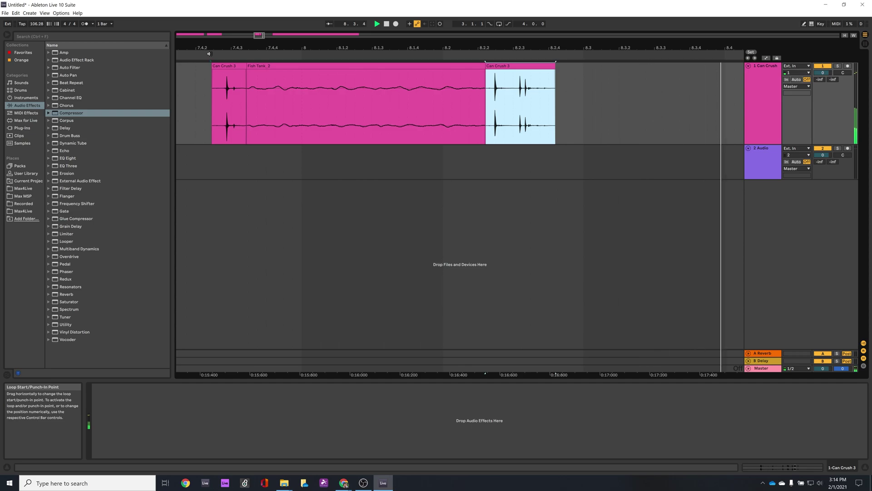
{"action": "key", "text": "space"}
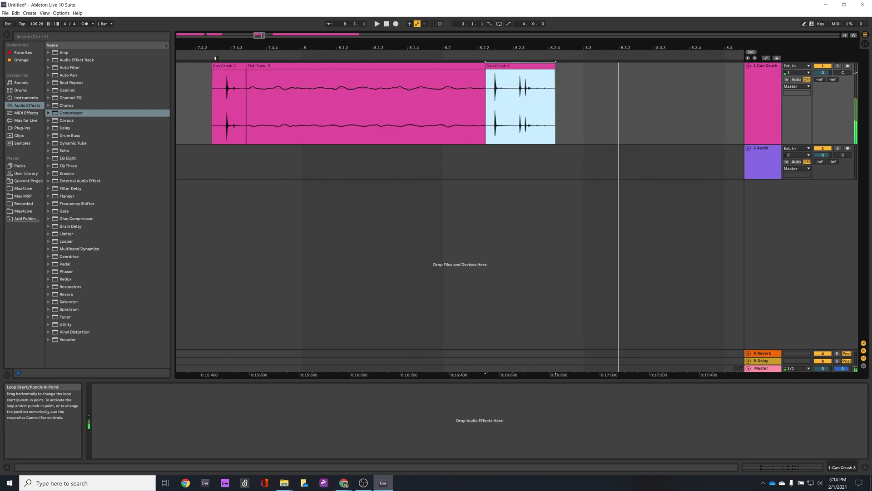
Crossfade the first Can Crush 3 piece into Fish Tank_2 near 7.4.3 with Ctrl+Alt+F
{"action": "left_click", "coordinate": [237, 105]}
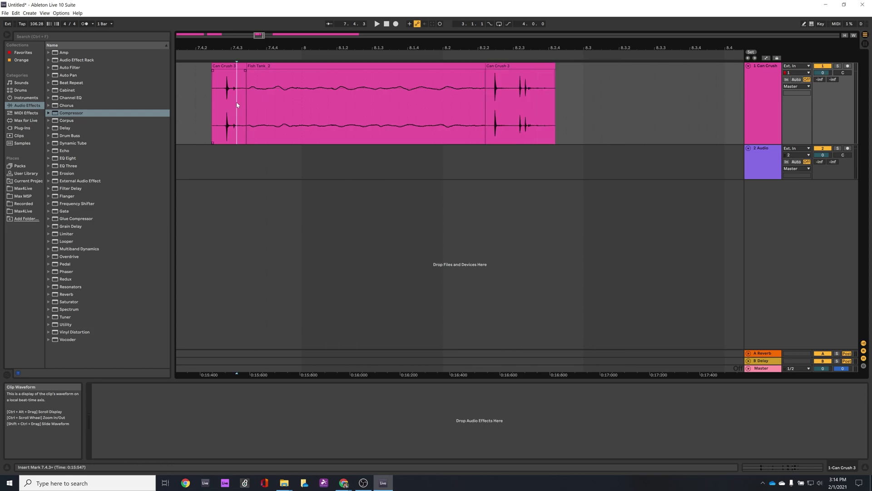
{"action": "left_click", "coordinate": [226, 78]}
{"action": "left_click", "coordinate": [255, 66], "text": "shift"}
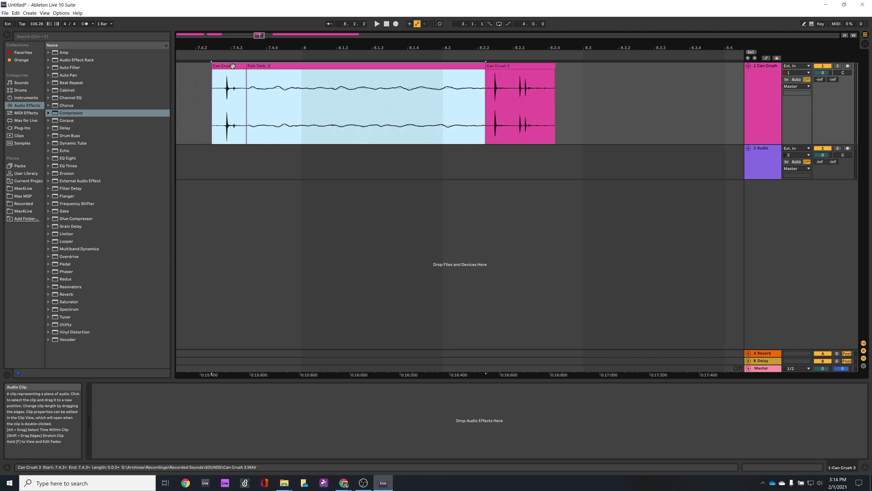
{"action": "left_click", "coordinate": [247, 169]}
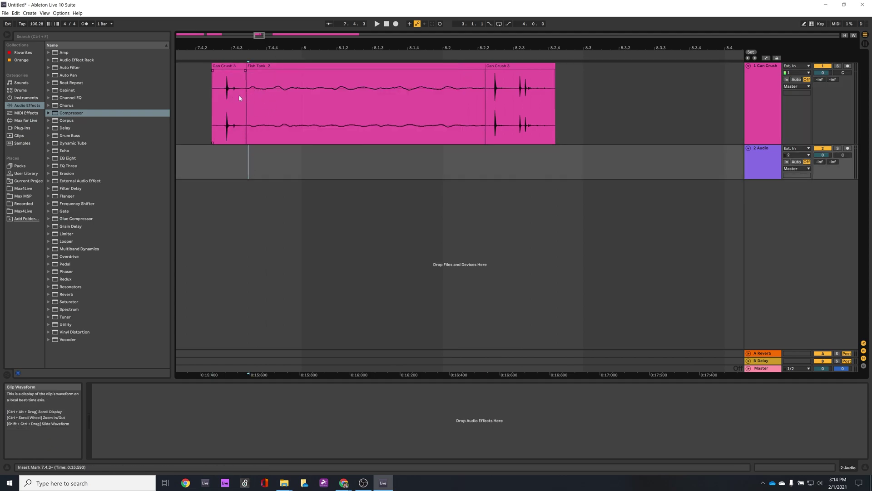
{"action": "left_click_drag", "start_coordinate": [240, 98], "coordinate": [257, 100]}
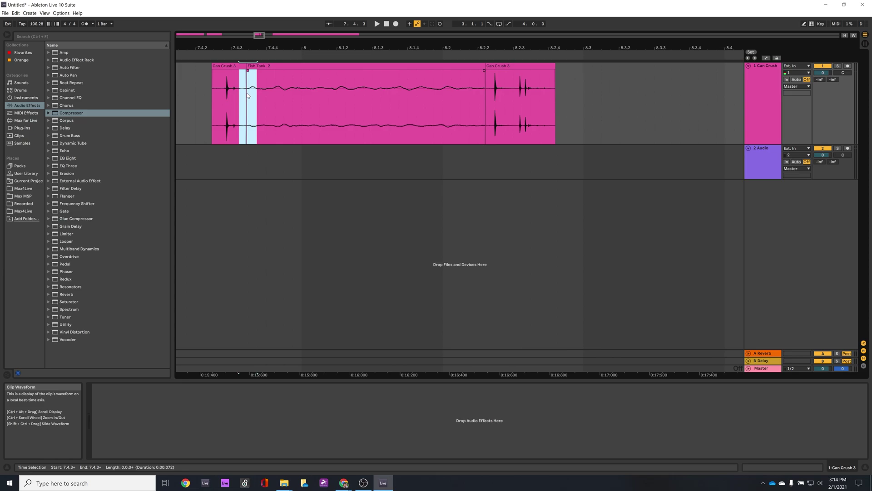
{"action": "key", "text": "ctrl+alt+f"}
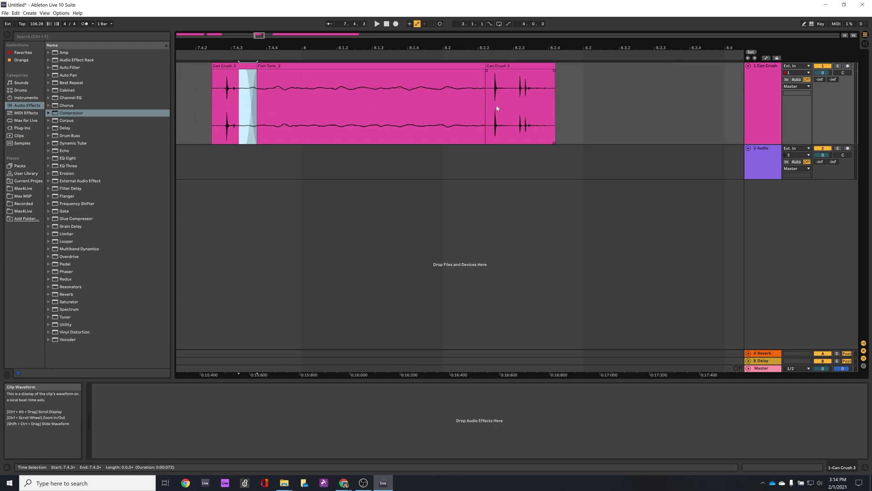
Crossfade Fish Tank_2 into the last Can Crush 3 piece near 8.2.1 and audition the joins
{"action": "left_click_drag", "start_coordinate": [495, 106], "coordinate": [477, 106]}
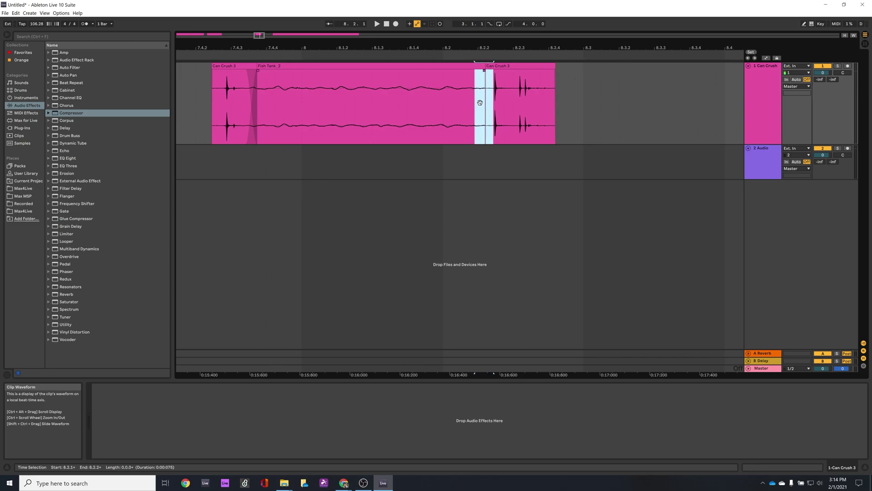
{"action": "key", "text": "ctrl+alt+f"}
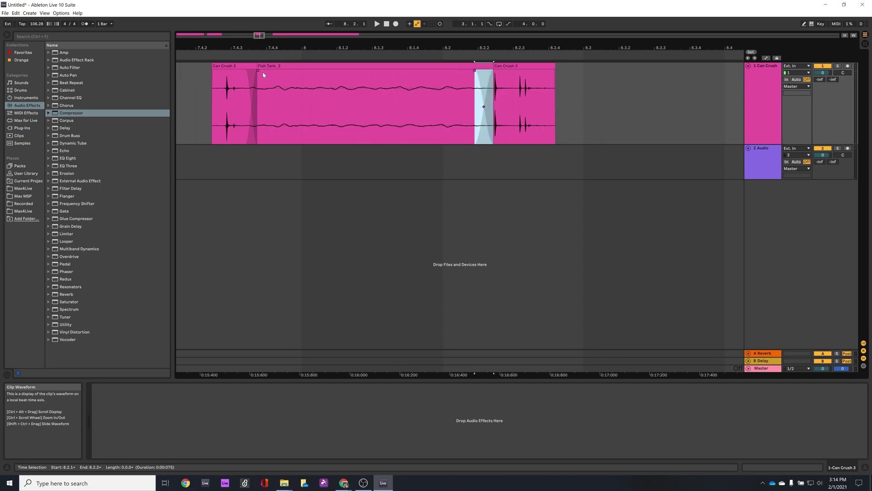
{"action": "left_click", "coordinate": [205, 55]}
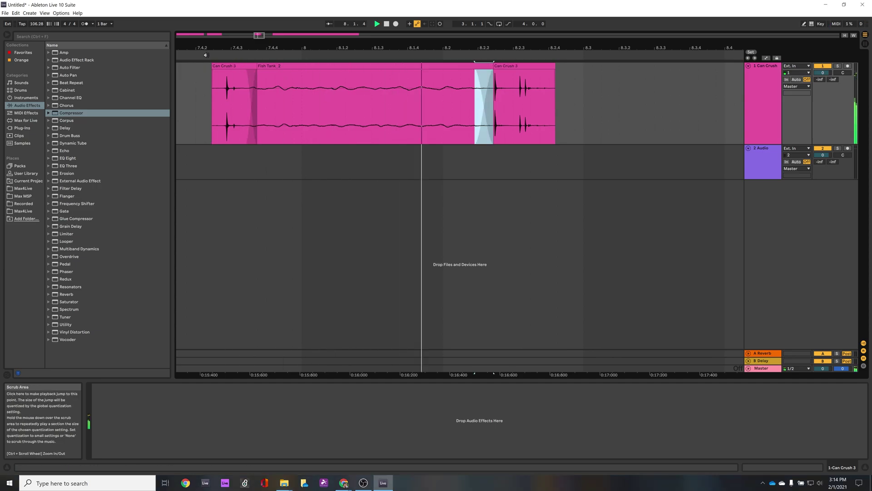
{"action": "left_click", "coordinate": [212, 55]}
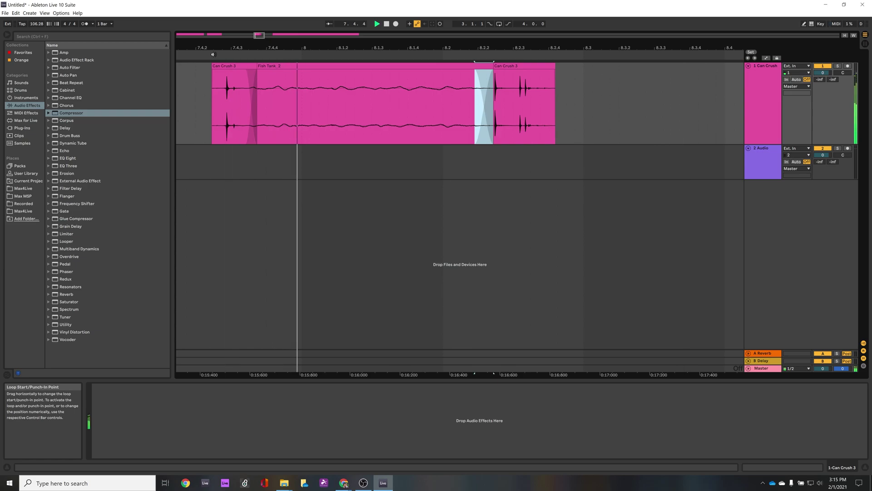
{"action": "key", "text": "space"}
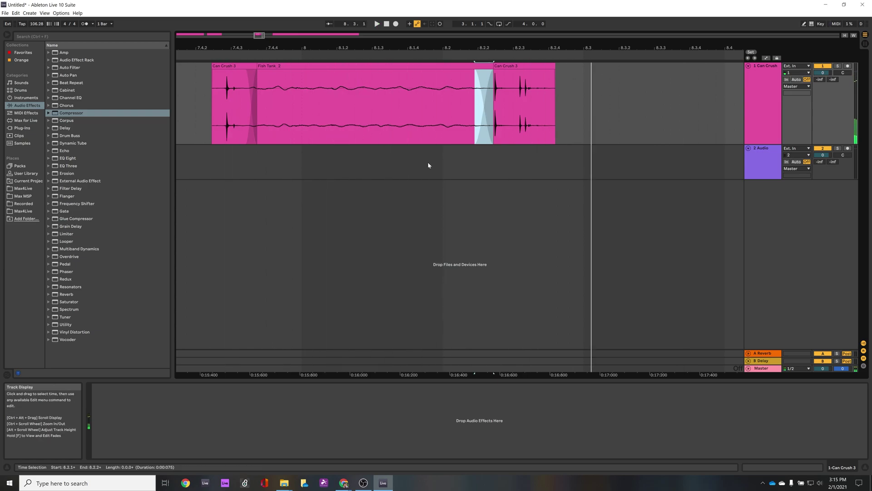
Move the opening Can Crush 3 clip to follow Fish Tank_2 at about bar 16.2.2
{"action": "scroll", "coordinate": [440, 154], "scroll_direction": "down", "scroll_amount": 10}
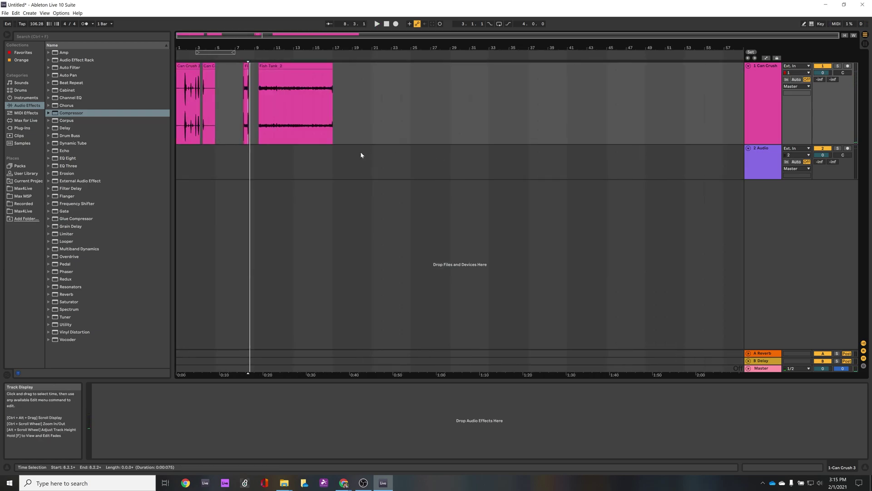
{"action": "left_click_drag", "start_coordinate": [188, 66], "coordinate": [375, 68]}
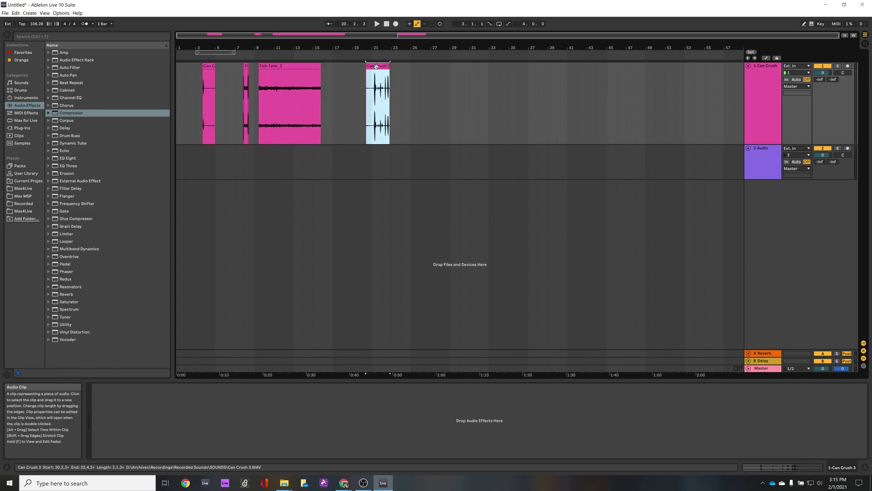
{"action": "key", "text": "ctrl+z"}
{"action": "key", "text": "ctrl+z"}
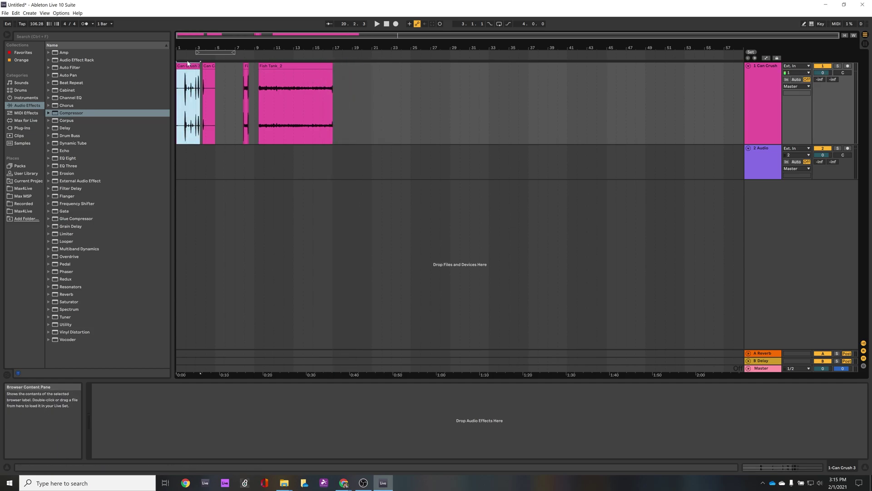
{"action": "left_click_drag", "start_coordinate": [191, 67], "coordinate": [337, 69]}
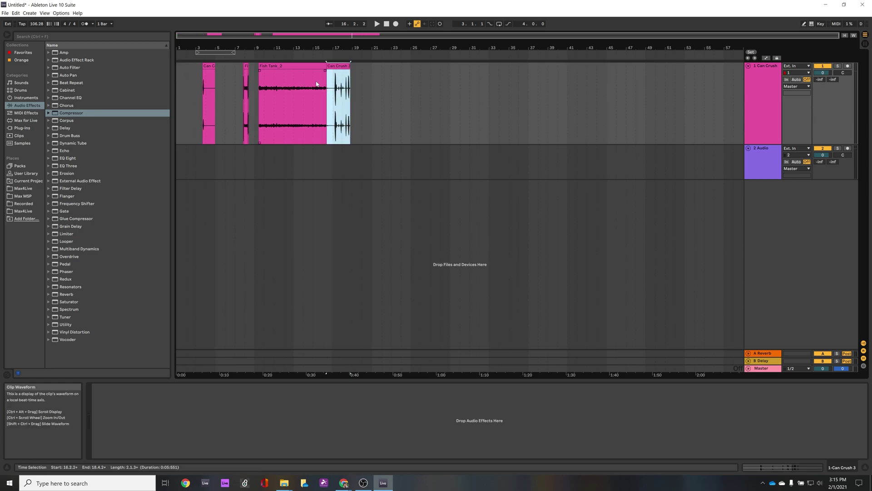
Crossfade across the Fish Tank_2 / Can Crush 3 join and play it back from bar 15
{"action": "key", "text": "plus"}
{"action": "key", "text": "plus"}
{"action": "key", "text": "plus"}
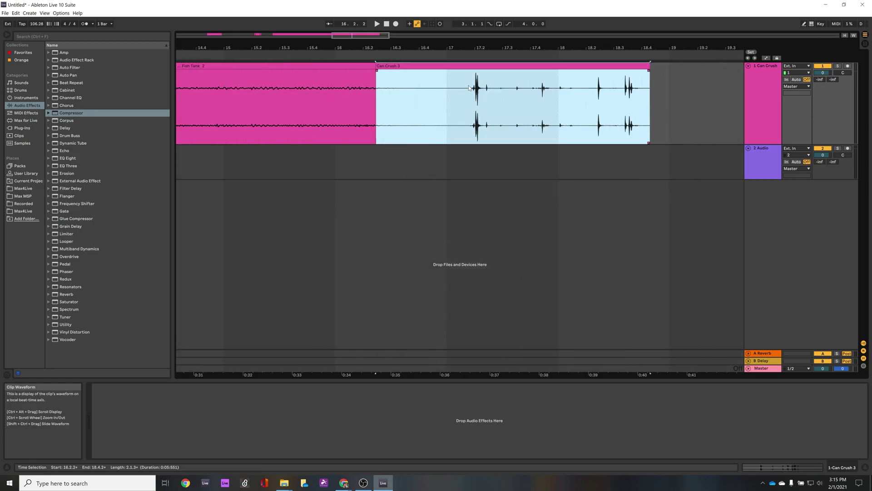
{"action": "left_click_drag", "start_coordinate": [469, 89], "coordinate": [225, 98]}
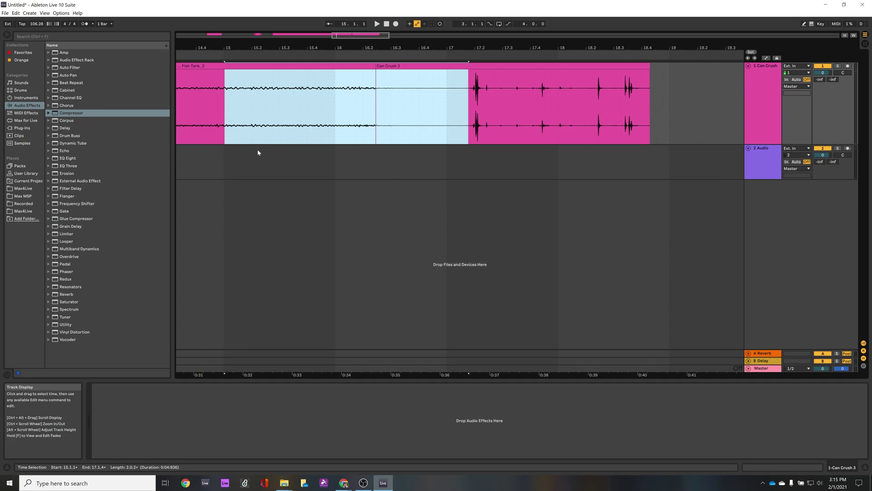
{"action": "key", "text": "ctrl+alt+f"}
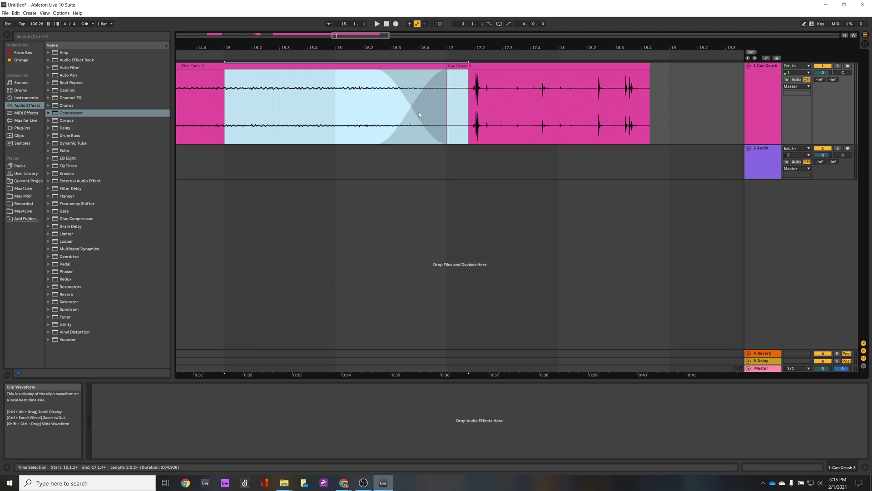
{"action": "scroll", "coordinate": [409, 111], "scroll_direction": "down", "scroll_amount": 5}
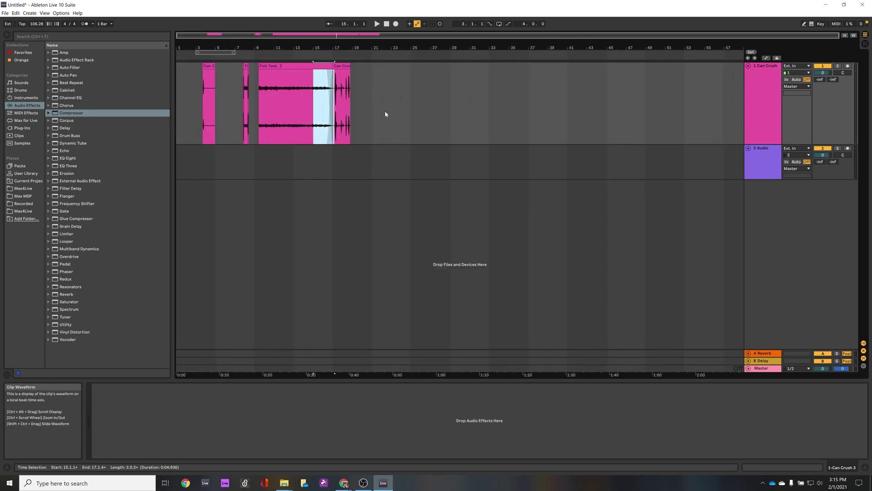
{"action": "key", "text": "space"}
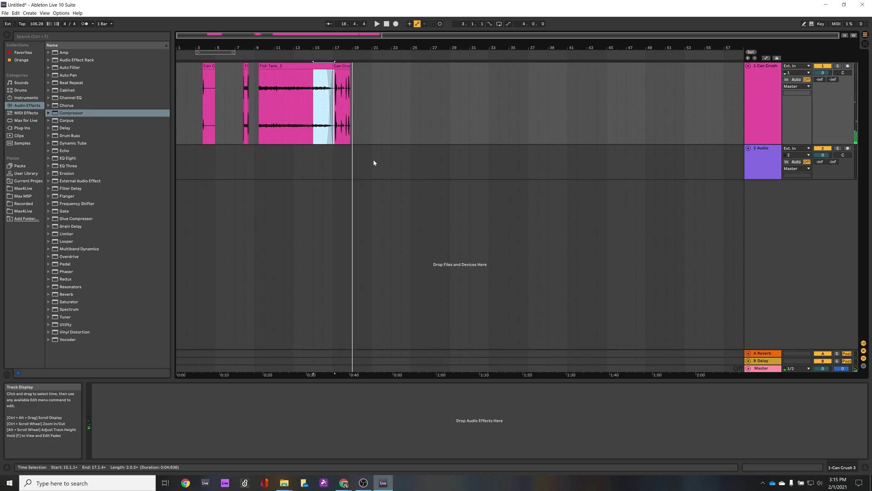
Select the sandwiched Can Crush and Fish Tank_2 pieces from 7.4.2 to 8.2.4 and consolidate them
{"action": "key", "text": "space"}
{"action": "left_click", "coordinate": [253, 70]}
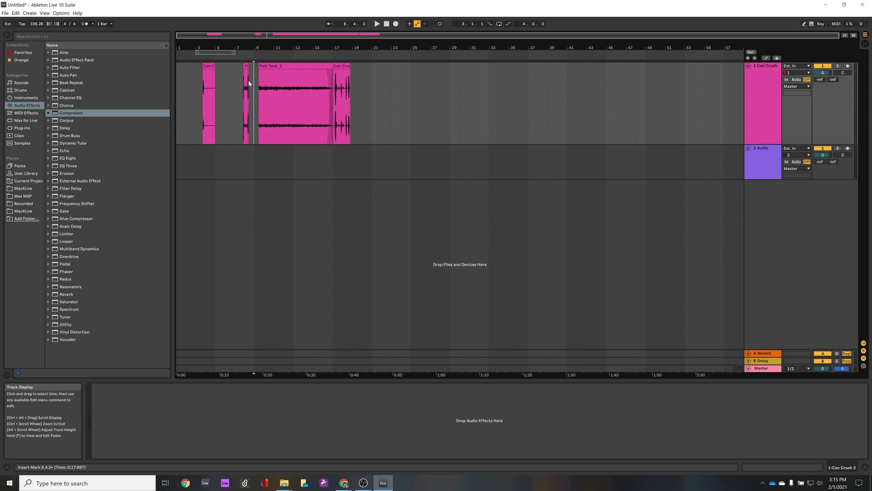
{"action": "scroll", "coordinate": [252, 70], "scroll_direction": "up", "scroll_amount": 10}
{"action": "left_click_drag", "start_coordinate": [269, 89], "coordinate": [347, 91]}
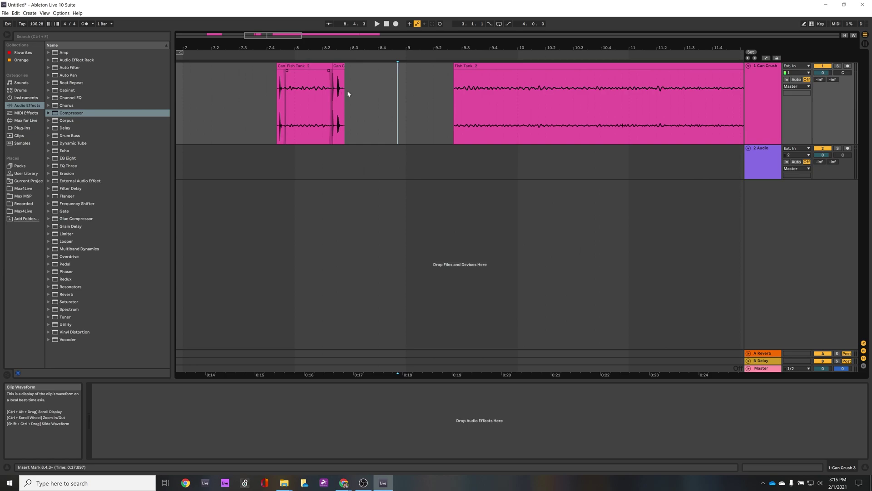
{"action": "left_click_drag", "start_coordinate": [266, 100], "coordinate": [341, 100]}
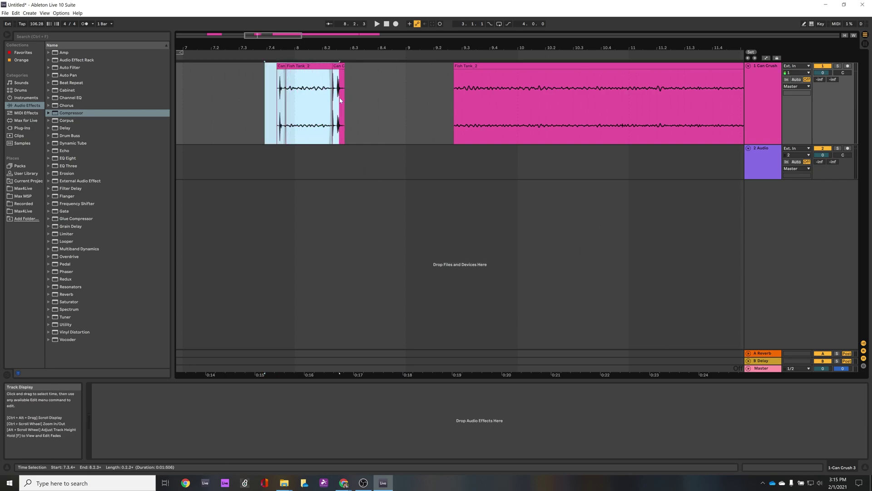
{"action": "left_click", "coordinate": [281, 67]}
{"action": "left_click", "coordinate": [341, 67], "text": "shift"}
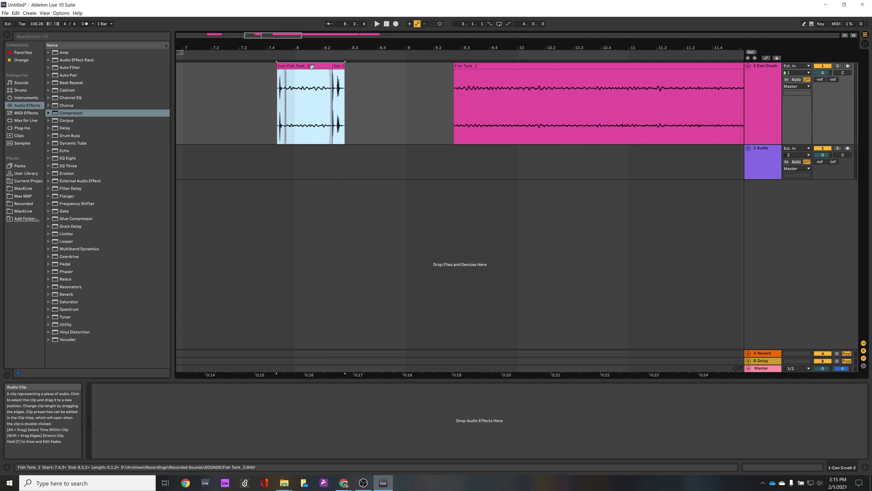
{"action": "right_click", "coordinate": [313, 80]}
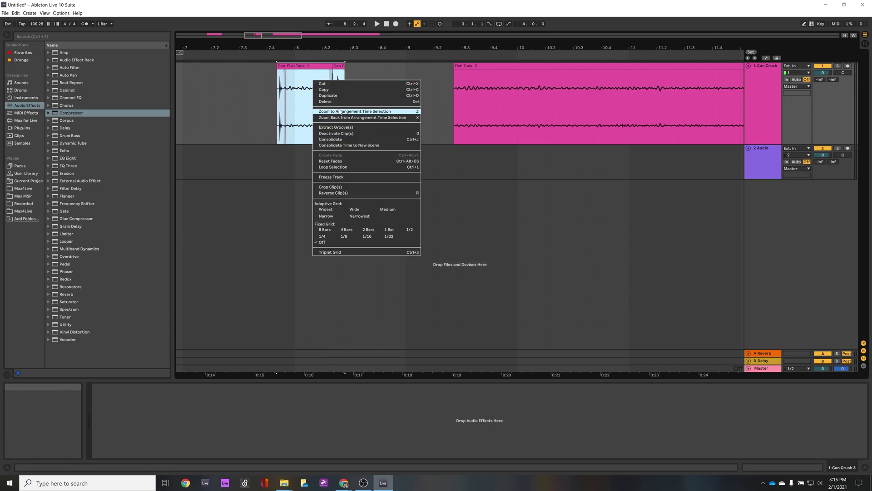
{"action": "left_click", "coordinate": [362, 140]}
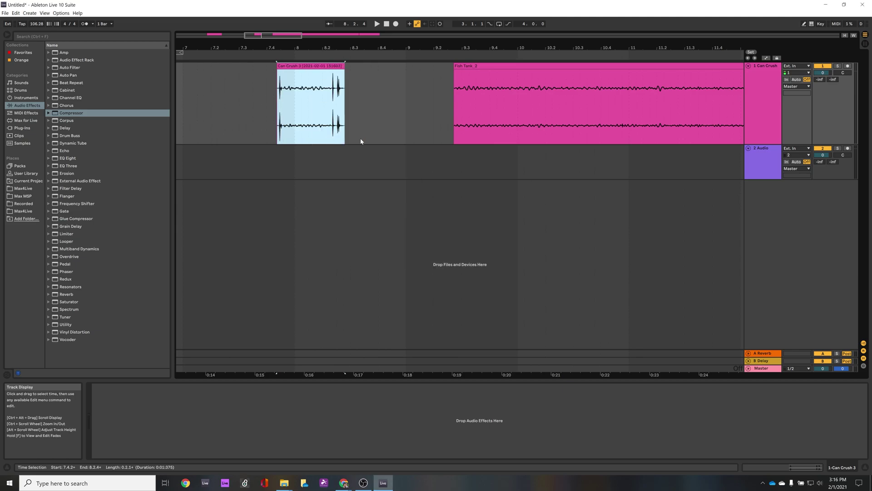
Shift the consolidated Can Crush 3 clip slightly later and add a fade-out and short fade-in
{"action": "left_click_drag", "start_coordinate": [316, 67], "coordinate": [344, 79]}
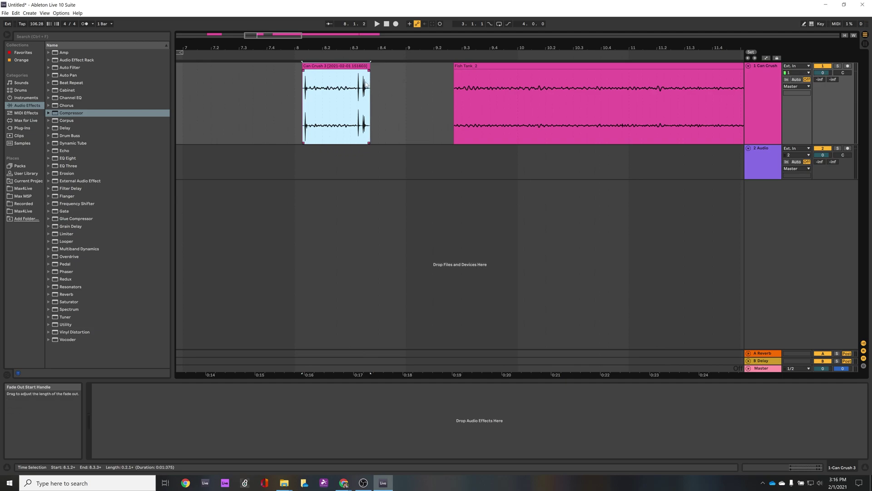
{"action": "scroll", "coordinate": [368, 85], "scroll_direction": "up", "scroll_amount": 5, "text": "ctrl"}
{"action": "scroll", "coordinate": [366, 84], "scroll_direction": "down", "scroll_amount": 3, "text": "ctrl"}
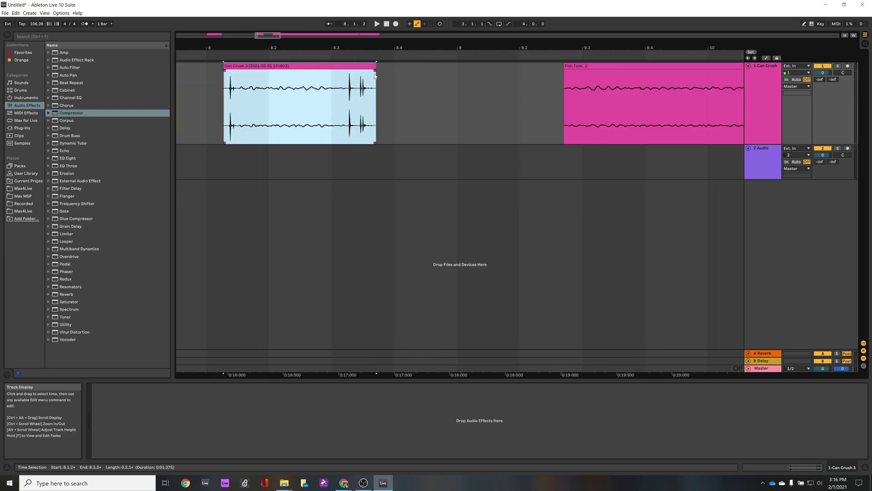
{"action": "left_click_drag", "start_coordinate": [374, 72], "coordinate": [353, 71]}
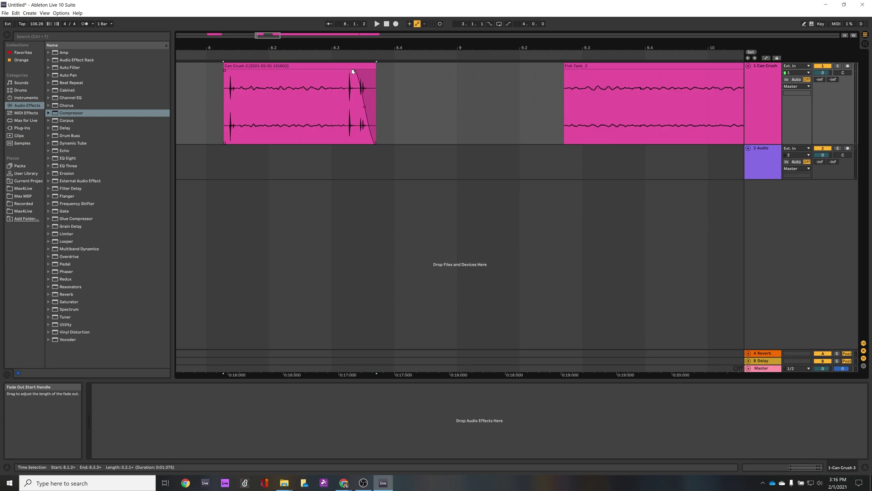
{"action": "left_click_drag", "start_coordinate": [224, 68], "coordinate": [236, 71]}
Preview the faded clip with playback, then zoom out
{"action": "key", "text": "space"}
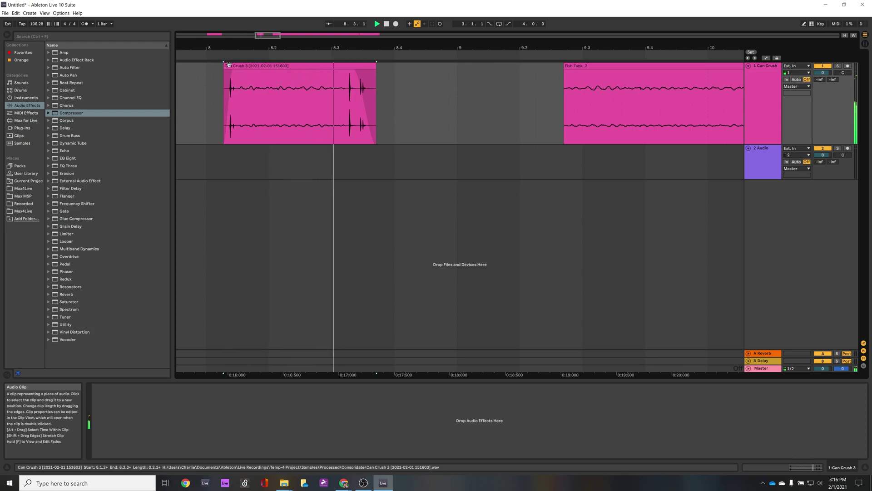
{"action": "key", "text": "space"}
{"action": "key", "text": "space"}
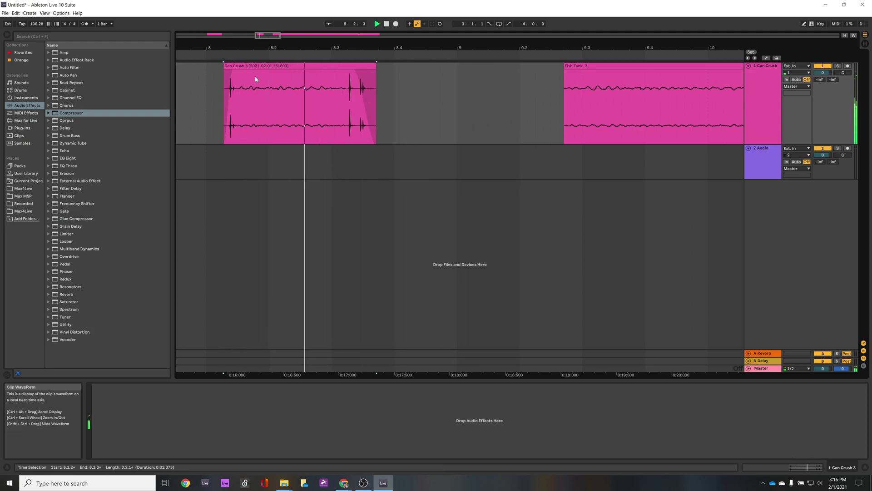
{"action": "key", "text": "space"}
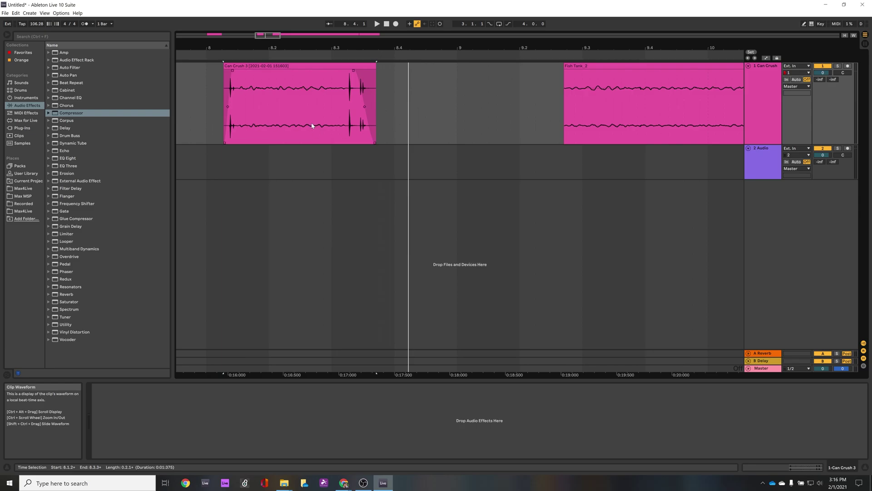
{"action": "scroll", "coordinate": [312, 126], "scroll_direction": "down", "scroll_amount": 5}
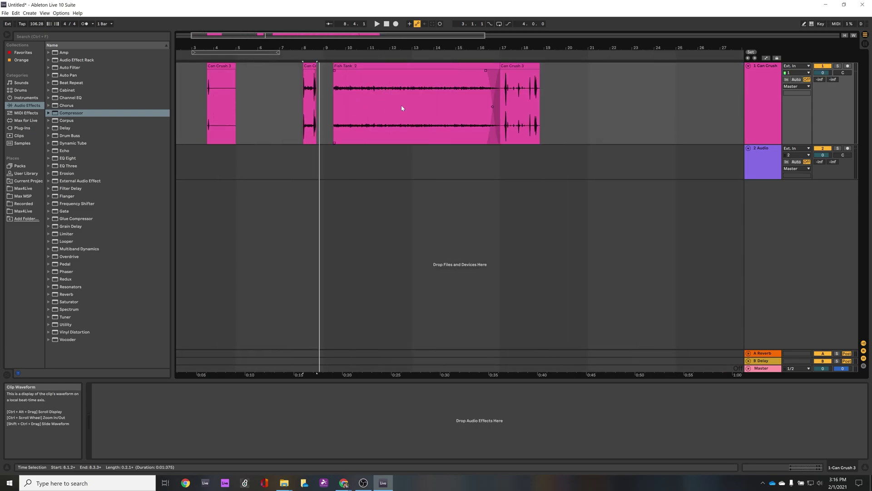